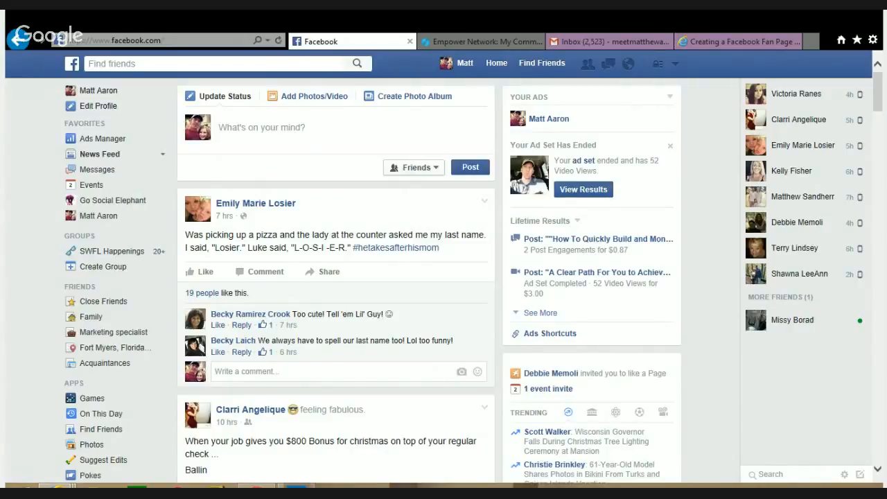
Step: Open the Create Page form from the additional footer links of the news feed
{"action": "left_click", "coordinate": [36, 244]}
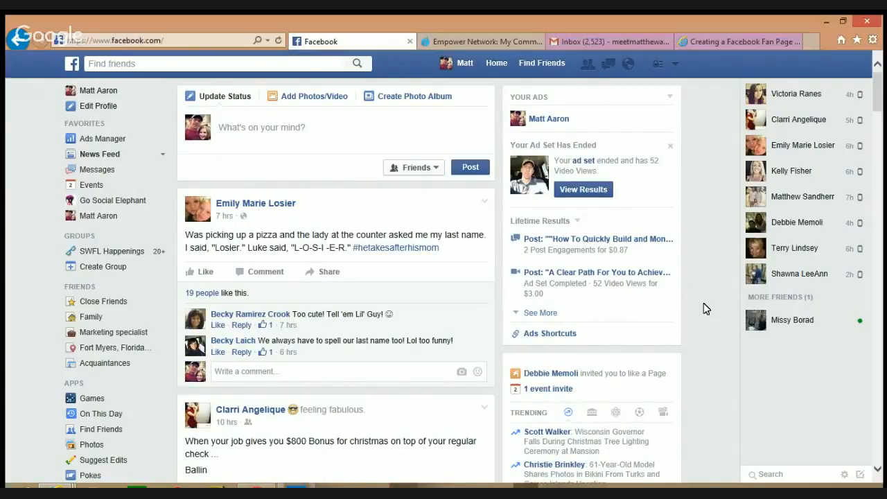
{"action": "scroll", "coordinate": [704, 303], "scroll_direction": "down", "scroll_amount": 3}
{"action": "scroll", "coordinate": [704, 303], "scroll_direction": "down", "scroll_amount": 3}
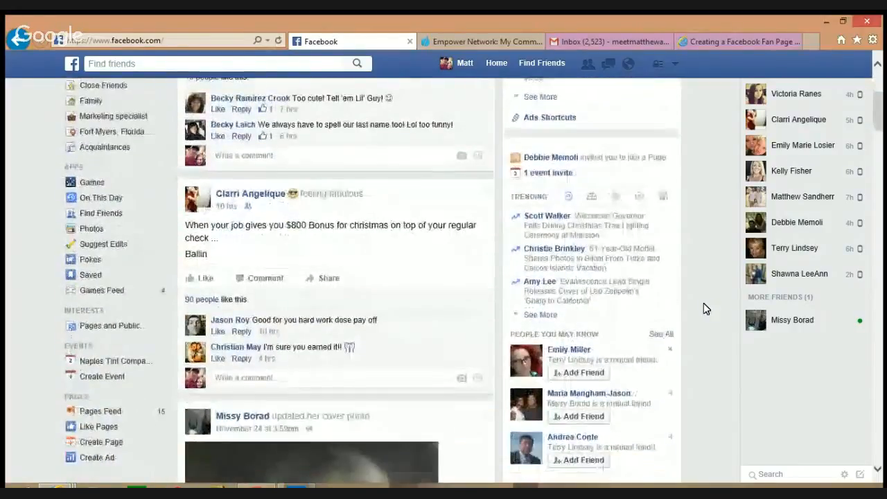
{"action": "scroll", "coordinate": [703, 309], "scroll_direction": "down", "scroll_amount": 4}
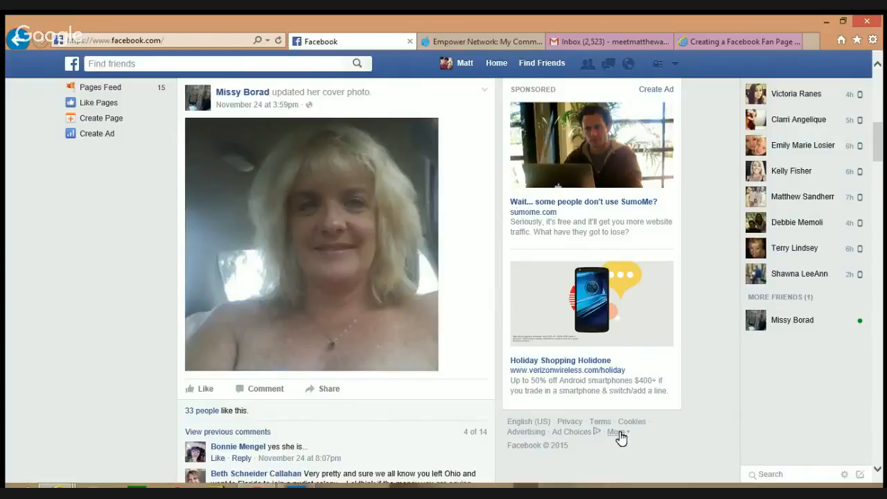
{"action": "left_click", "coordinate": [620, 433]}
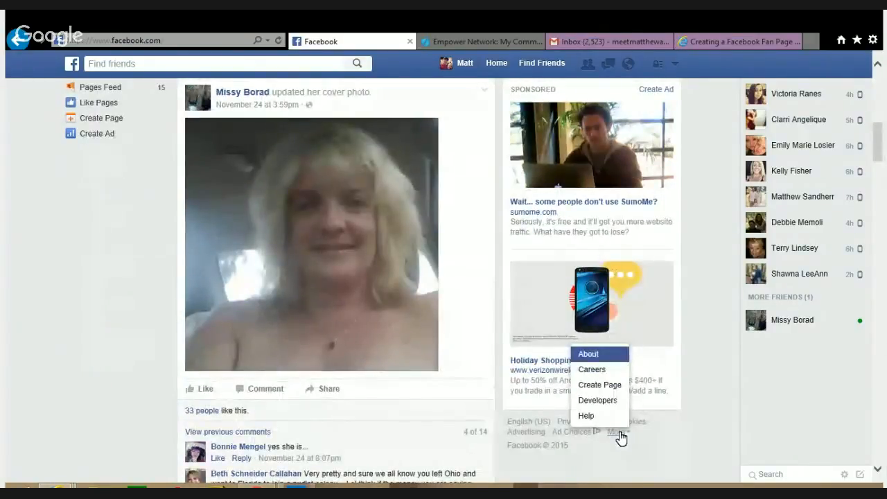
{"action": "left_click", "coordinate": [596, 385]}
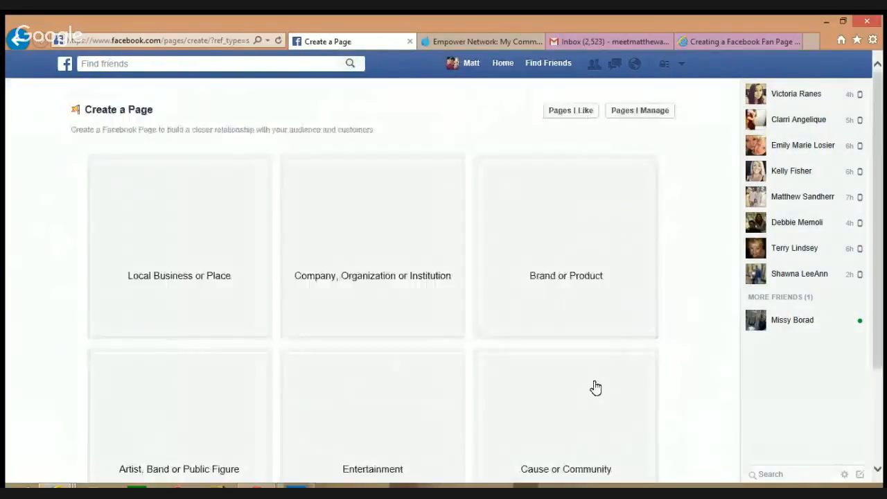
{"action": "left_click", "coordinate": [594, 382]}
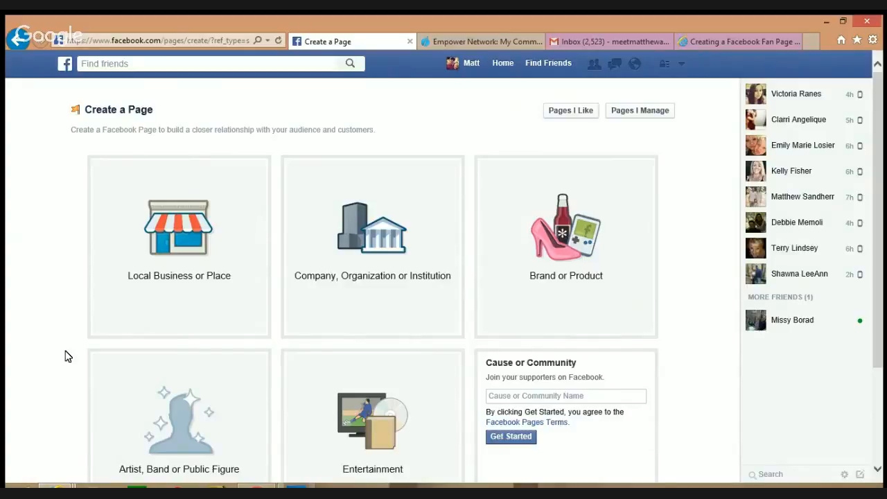
Step: Create an Artist, Band or Public Figure page with category Entrepreneur, named with the owner's first name followed by "Test Demo"
{"action": "scroll", "coordinate": [68, 357], "scroll_direction": "down", "scroll_amount": 1}
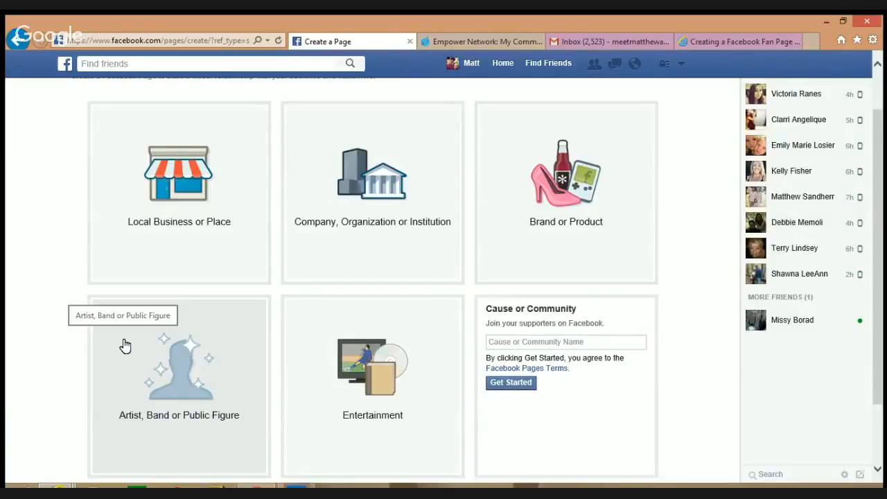
{"action": "left_click", "coordinate": [169, 364]}
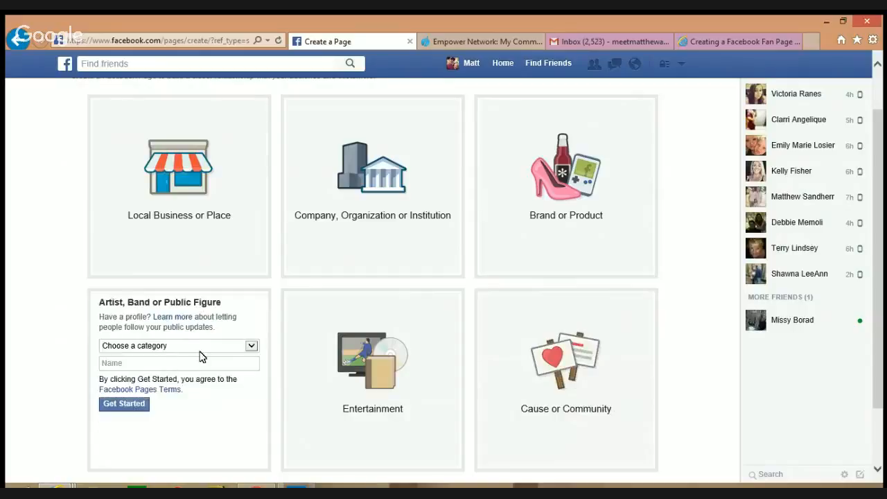
{"action": "left_click", "coordinate": [254, 347]}
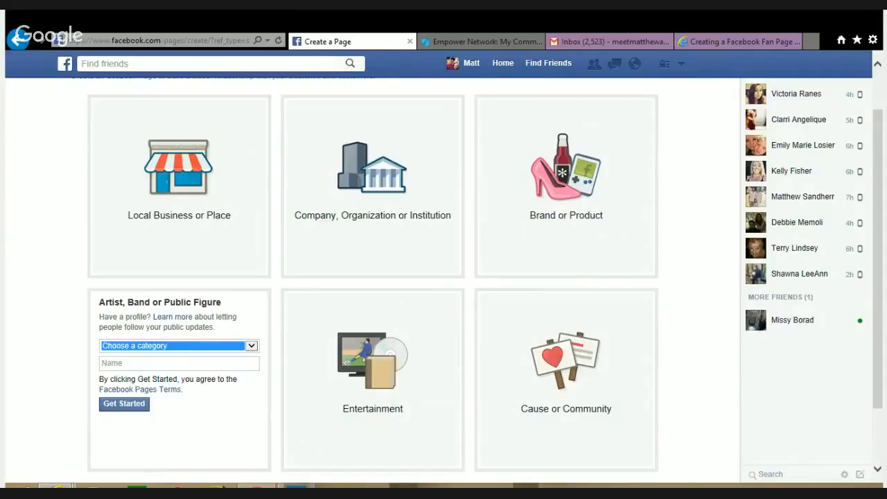
{"action": "left_click", "coordinate": [173, 346]}
{"action": "left_click", "coordinate": [144, 364]}
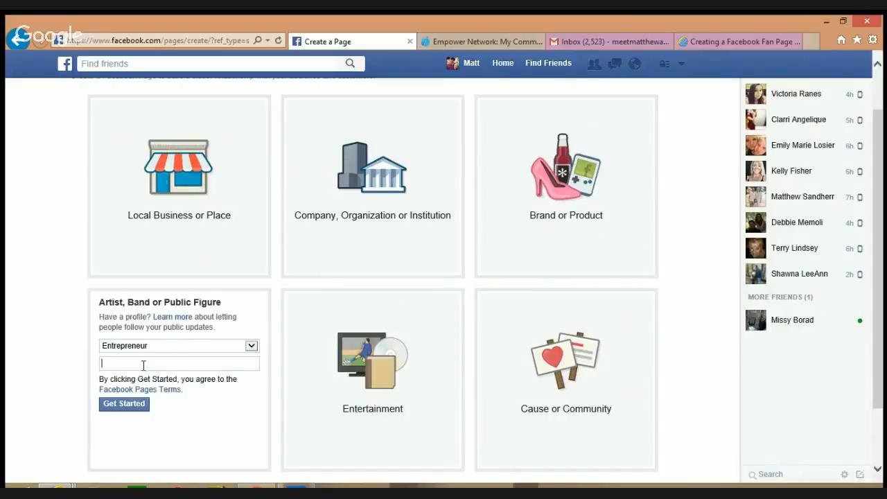
{"action": "type", "text": "M"}
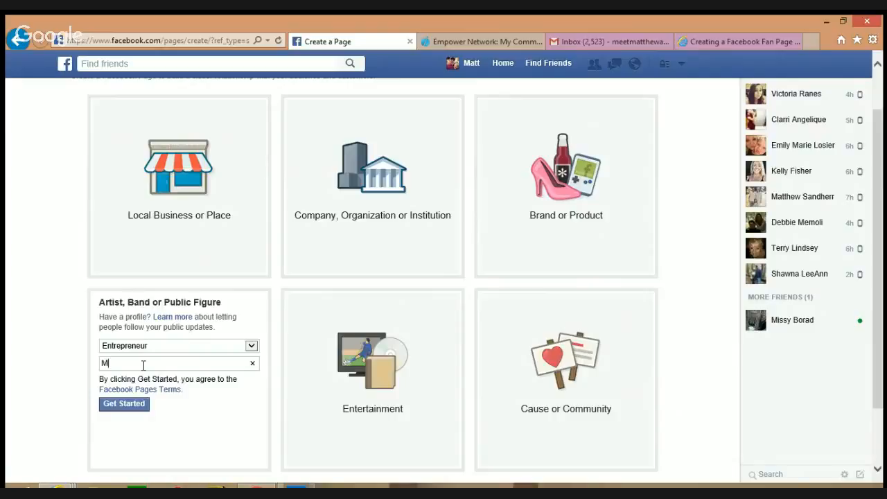
{"action": "type", "text": "att Test Demo"}
{"action": "left_click", "coordinate": [123, 406]}
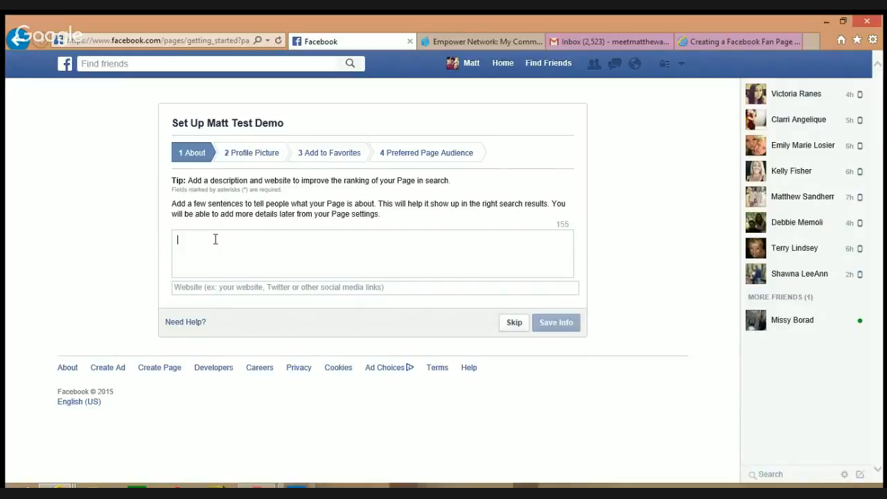
Step: Begin the page description with "Online Entrepreneur, Father and Husband"
{"action": "type", "text": "O"}
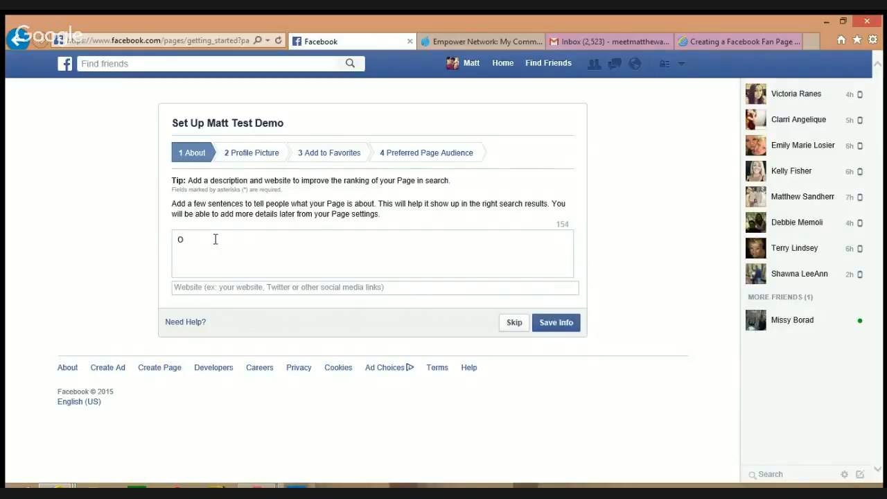
{"action": "key", "text": "BackSpace"}
{"action": "type", "text": "Ou"}
{"action": "key", "text": "BackSpace"}
{"action": "type", "text": "nline Entrepreneur"}
{"action": "key", "text": "BackSpace"}
{"action": "type", "text": ", Fahr"}
{"action": "key", "text": "BackSpace"}
{"action": "key", "text": "BackSpace"}
{"action": "type", "text": "ther"}
{"action": "type", "text": " n"}
{"action": "key", "text": "BackSpace"}
{"action": "type", "text": "no"}
{"action": "key", "text": "BackSpace"}
{"action": "key", "text": "BackSpace"}
{"action": "type", "text": "and Husb"}
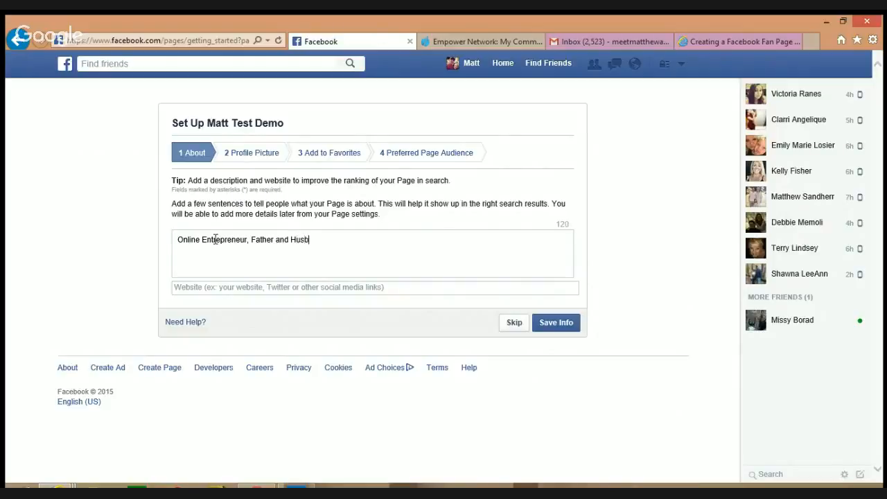
{"action": "type", "text": "and"}
Step: Continue the page description with "Showing how to Live Life on their terms"
{"action": "type", "text": "Sho"}
{"action": "key", "text": "BackSpace"}
{"action": "type", "text": "owig"}
{"action": "key", "text": "BackSpace"}
{"action": "type", "text": "ng howto"}
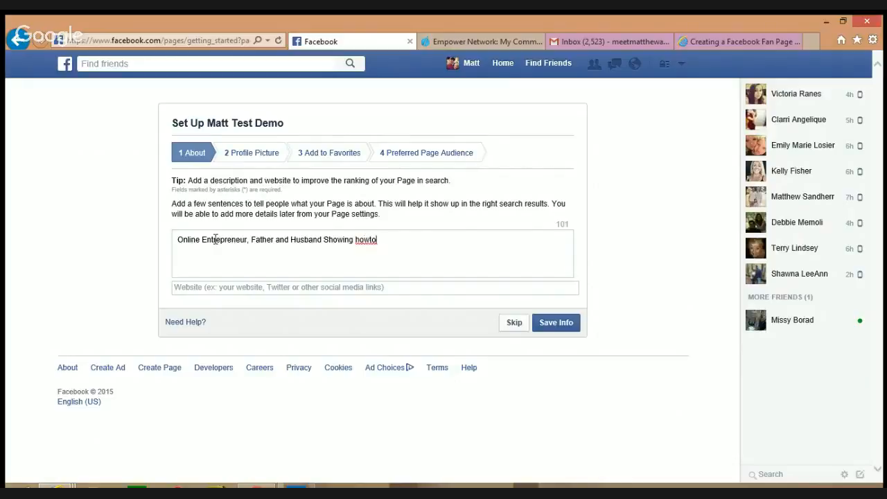
{"action": "key", "text": "BackSpace"}
{"action": "key", "text": "BackSpace"}
{"action": "type", "text": "to Live Life on ther"}
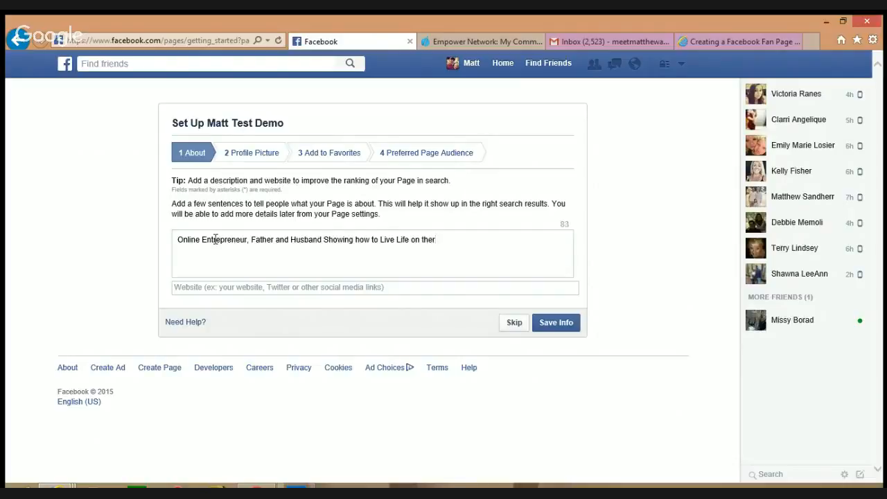
{"action": "key", "text": "BackSpace"}
{"action": "type", "text": "ir terms"}
Step: Extend the page description with "Doing what they want, when they want and"
{"action": "type", "text": "Dong"}
{"action": "key", "text": "BackSpace"}
{"action": "key", "text": "BackSpace"}
{"action": "type", "text": "ing"}
{"action": "type", "text": "whatth"}
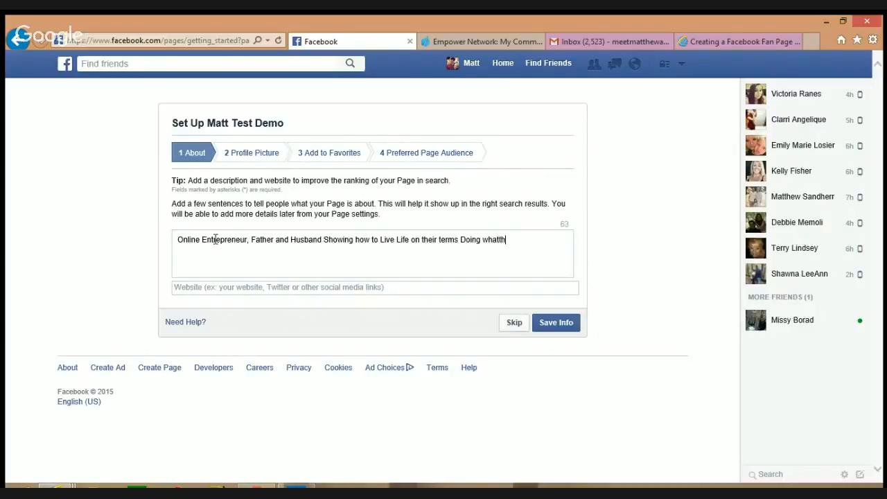
{"action": "key", "text": "BackSpace"}
{"action": "key", "text": "BackSpace"}
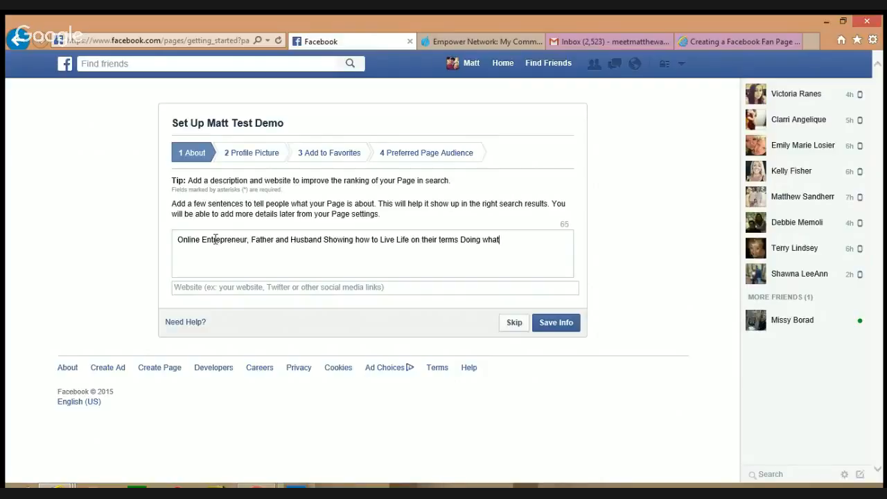
{"action": "type", "text": "they"}
{"action": "type", "text": "want, when they wa"}
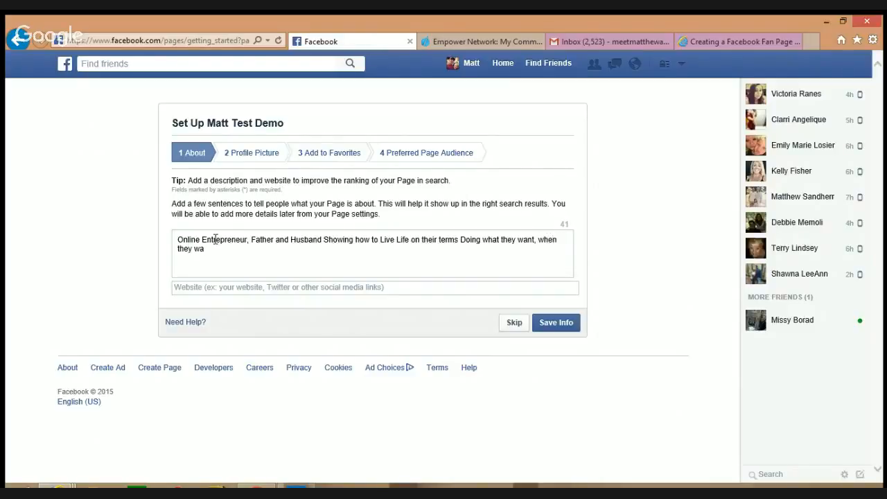
{"action": "type", "text": "nt and"}
Step: Finish the page description with "with whom they want to do it with." and save the About info without a website
{"action": "type", "text": " h"}
{"action": "key", "text": "BackSpace"}
{"action": "type", "text": "with w"}
{"action": "type", "text": "om"}
{"action": "key", "text": "BackSpace"}
{"action": "key", "text": "BackSpace"}
{"action": "type", "text": "hom"}
{"action": "type", "text": " ey"}
{"action": "key", "text": "BackSpace"}
{"action": "key", "text": "BackSpace"}
{"action": "type", "text": "they want"}
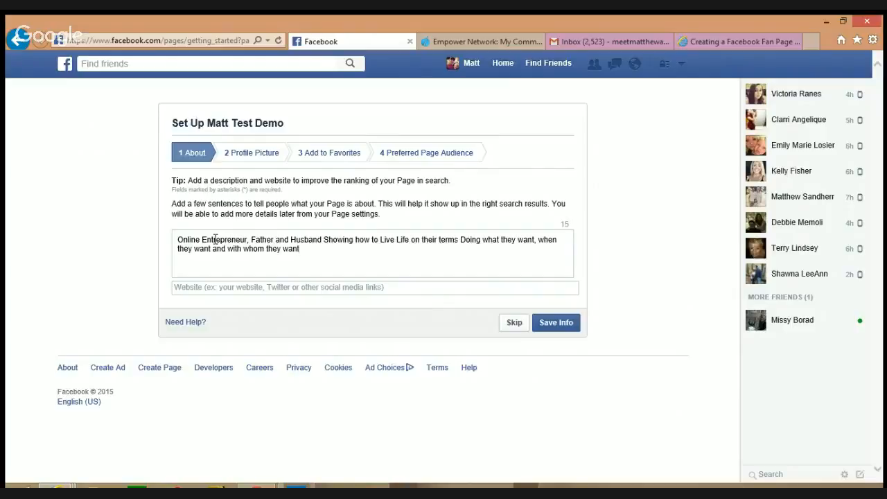
{"action": "type", "text": " to do it with"}
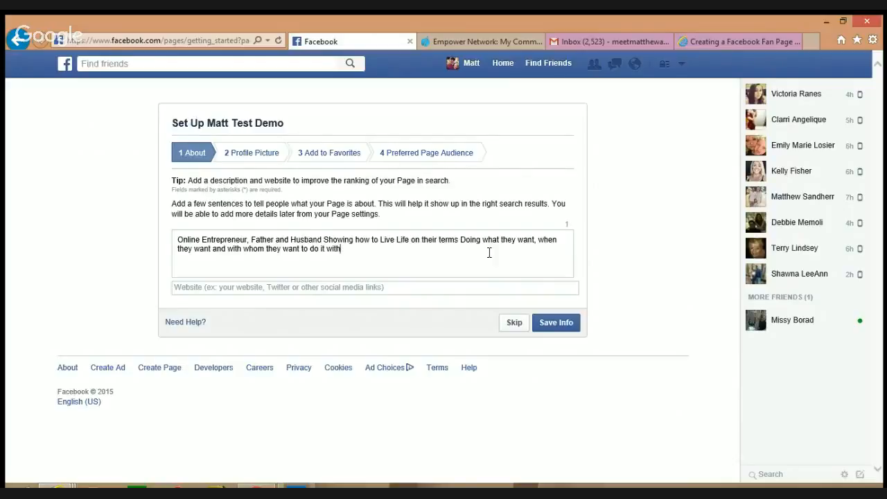
{"action": "type", "text": "."}
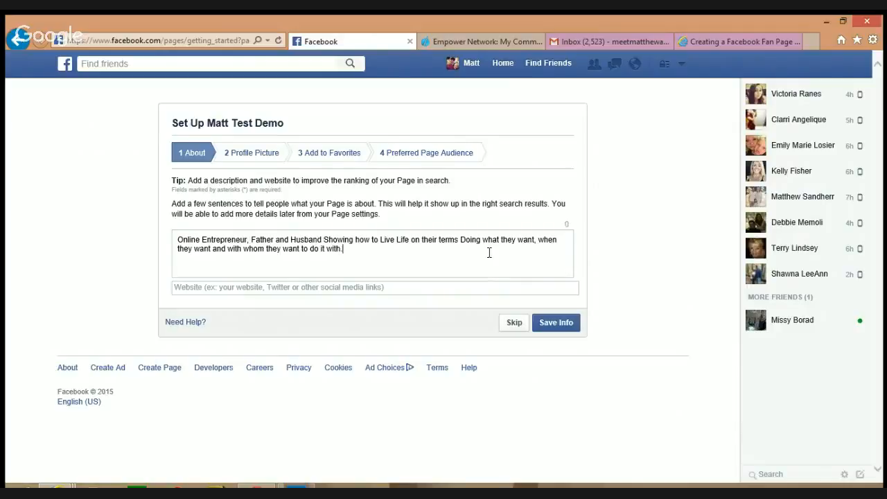
{"action": "left_click", "coordinate": [549, 325]}
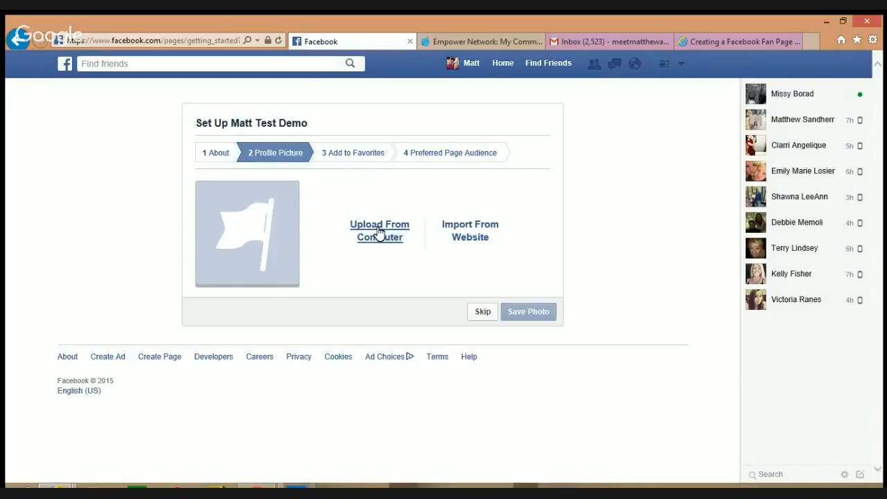
Step: Try to upload the photo of the two people from the Pictures folder as the page's profile picture
{"action": "left_click", "coordinate": [380, 233]}
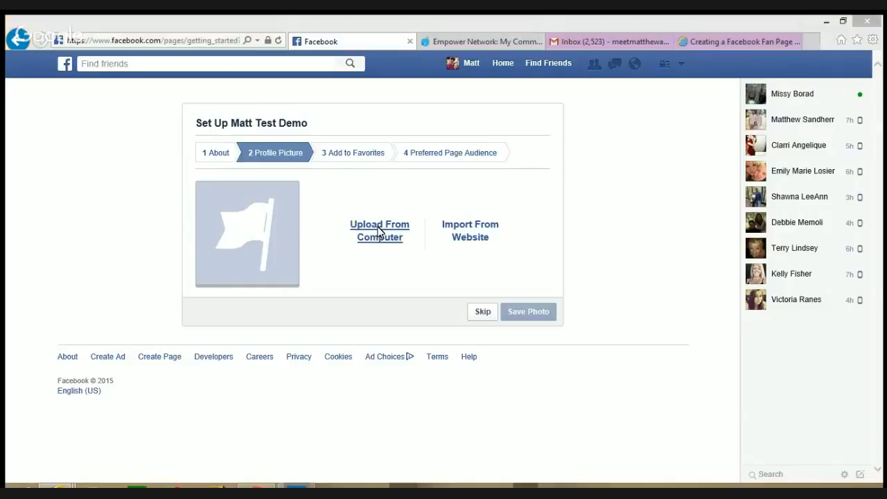
{"action": "left_click", "coordinate": [380, 233]}
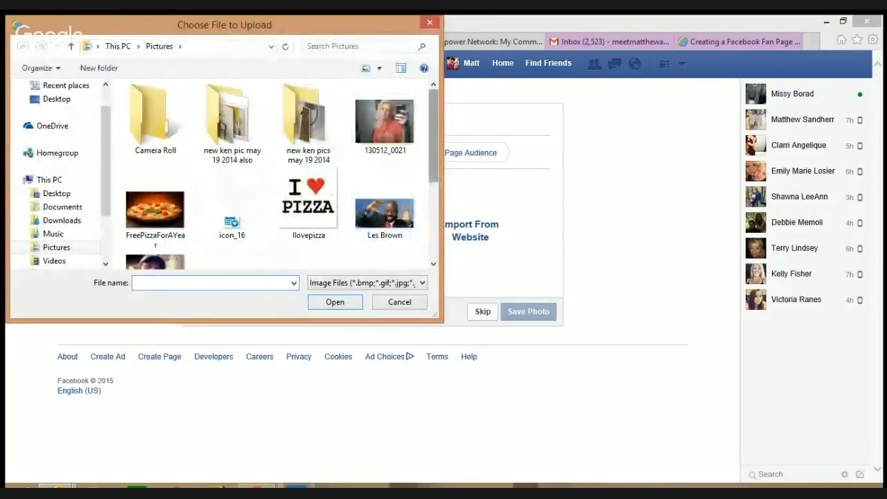
{"action": "scroll", "coordinate": [156, 190], "scroll_direction": "down", "scroll_amount": 3}
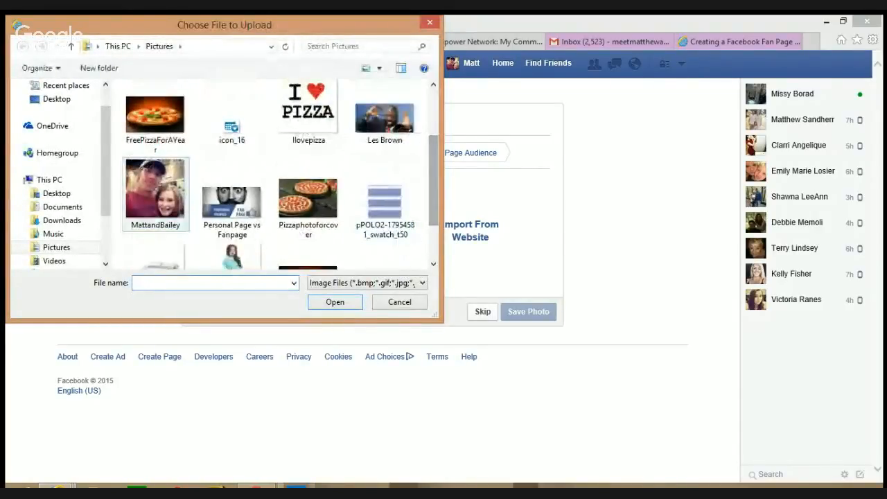
{"action": "left_click", "coordinate": [155, 191]}
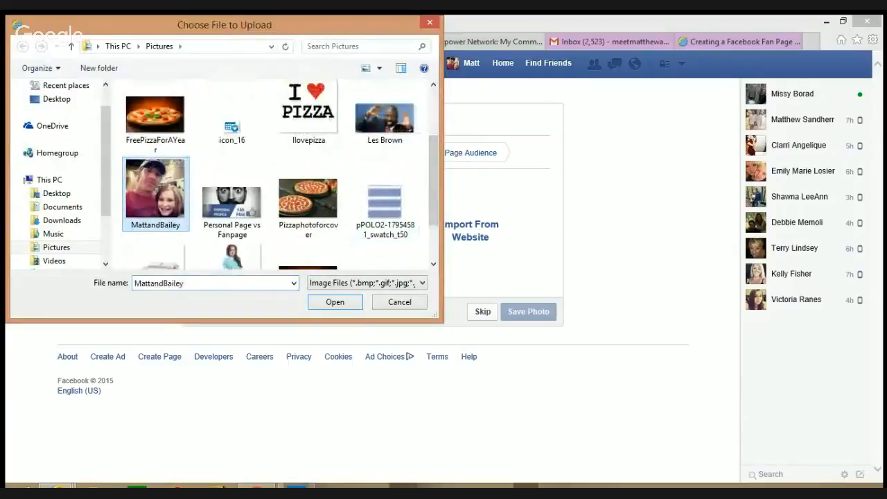
{"action": "left_click", "coordinate": [337, 303]}
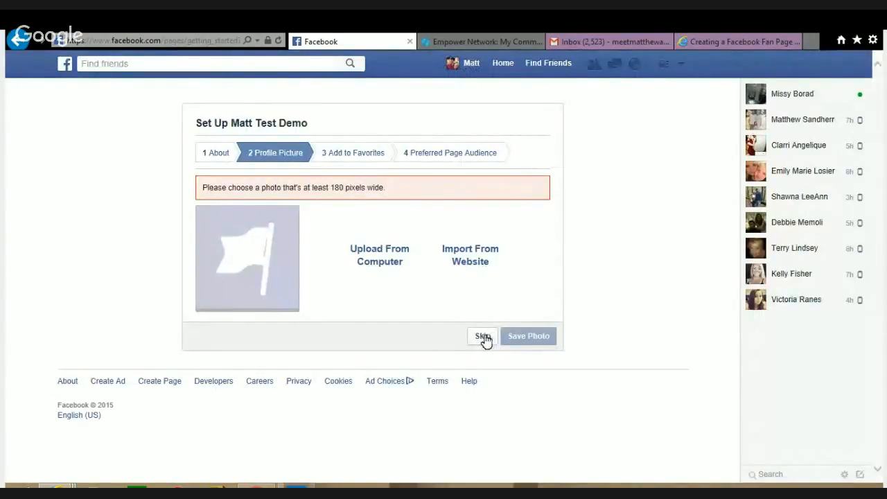
Step: Skip the profile picture and add the new page to the favorites
{"action": "left_click", "coordinate": [485, 338]}
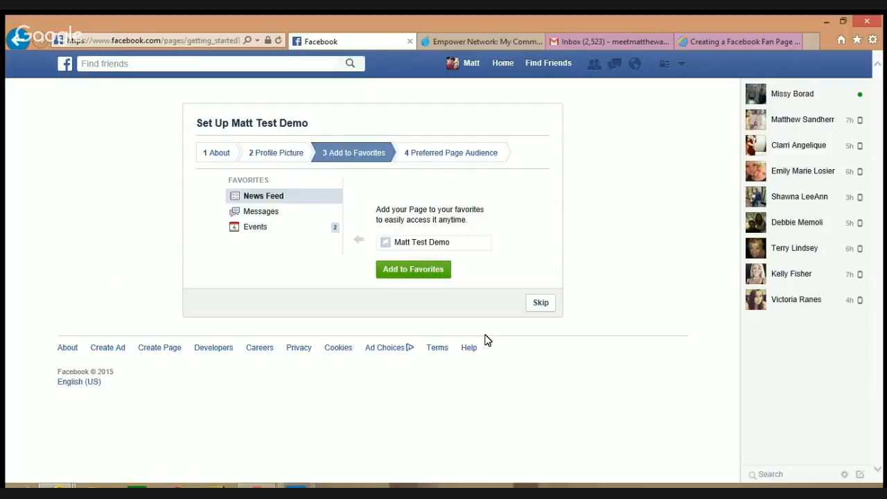
{"action": "left_click", "coordinate": [406, 272]}
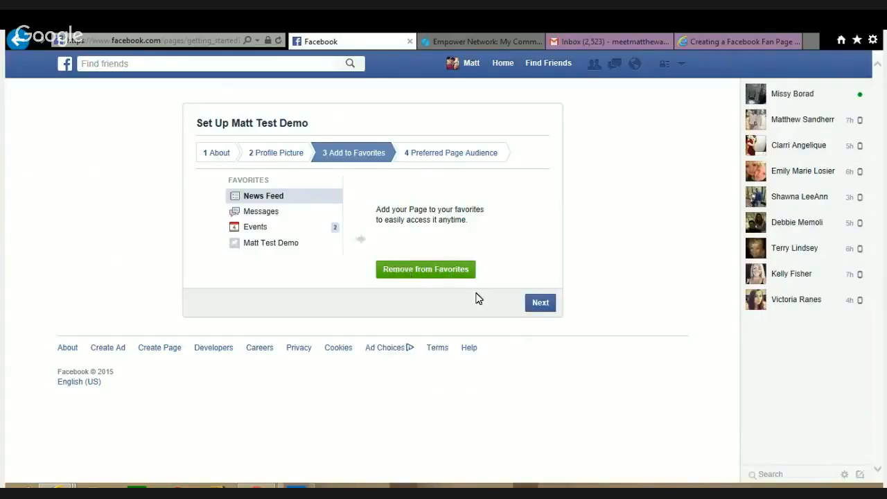
{"action": "left_click", "coordinate": [540, 310]}
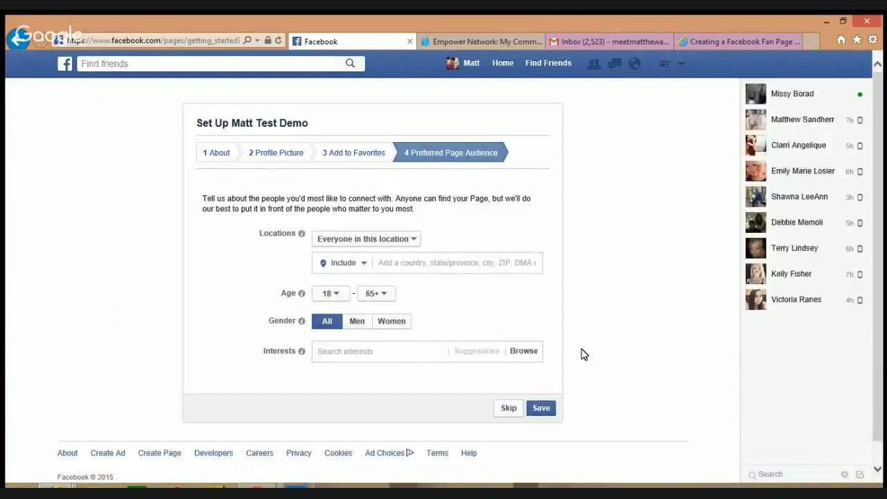
Step: Skip the preferred page audience setup and go through the introductory page tour without liking the page
{"action": "left_click", "coordinate": [507, 411]}
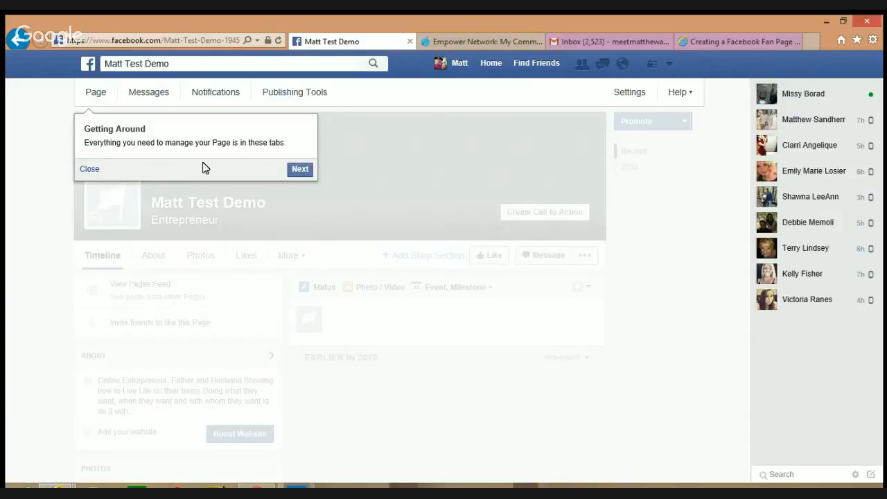
{"action": "left_click", "coordinate": [303, 175]}
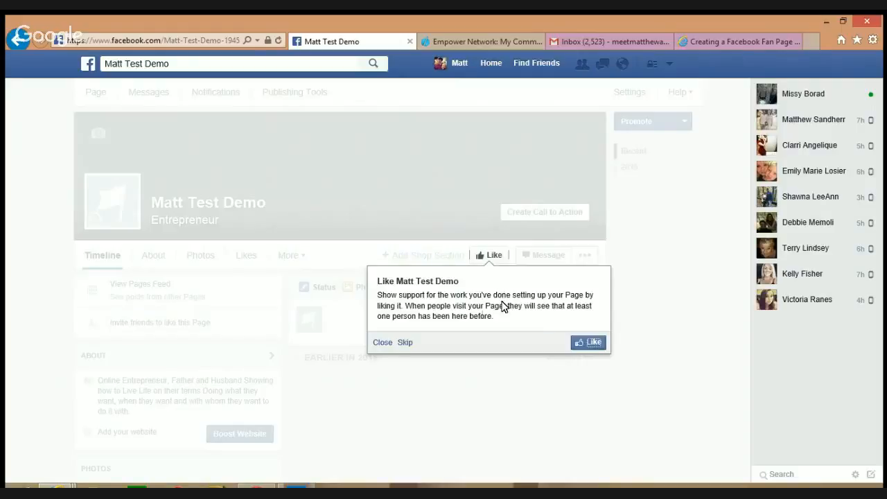
{"action": "left_click", "coordinate": [406, 343]}
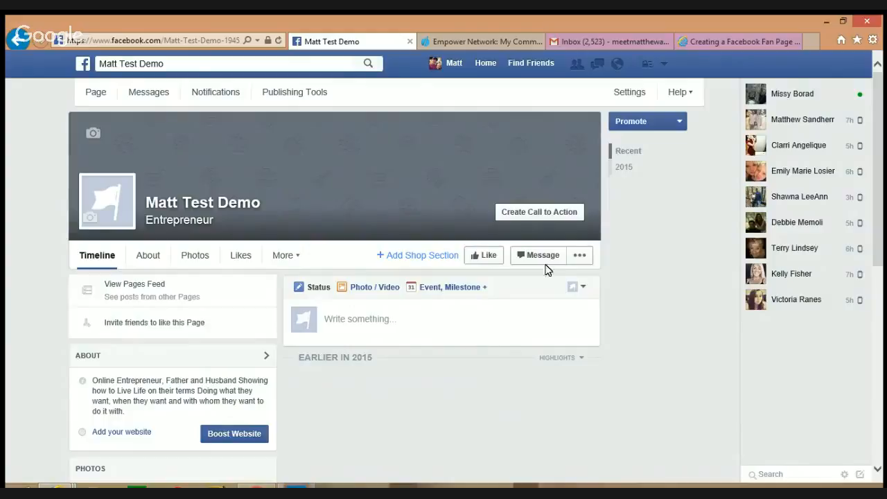
Step: Open the settings of the new page
{"action": "left_click", "coordinate": [629, 92]}
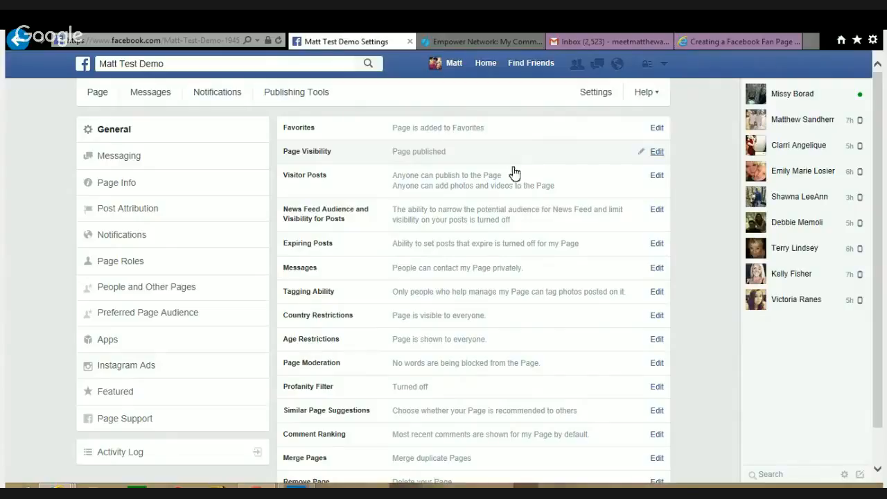
Step: Disable posts by other people on the page in the Visitor Posts setting and save the change
{"action": "left_click", "coordinate": [656, 177]}
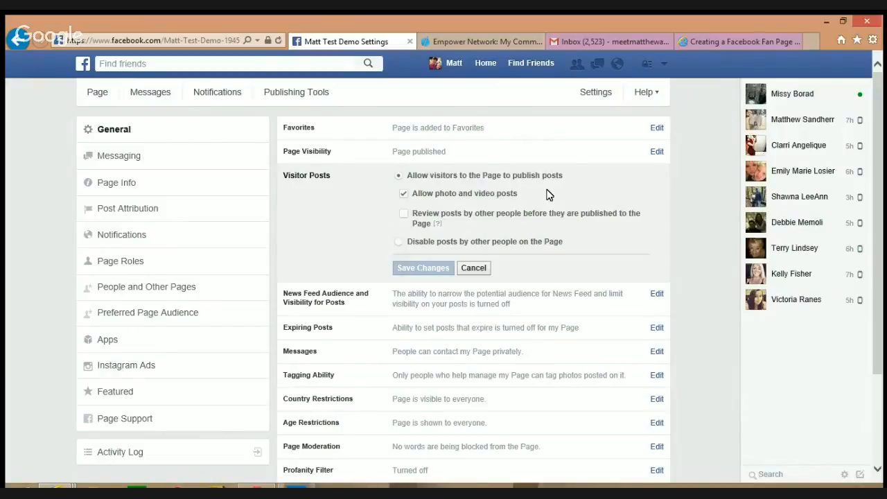
{"action": "left_click", "coordinate": [404, 217]}
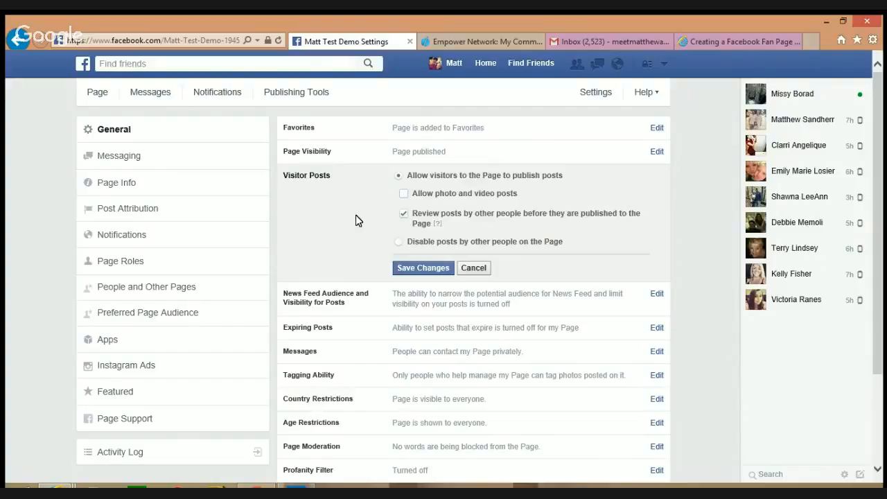
{"action": "left_click", "coordinate": [401, 244]}
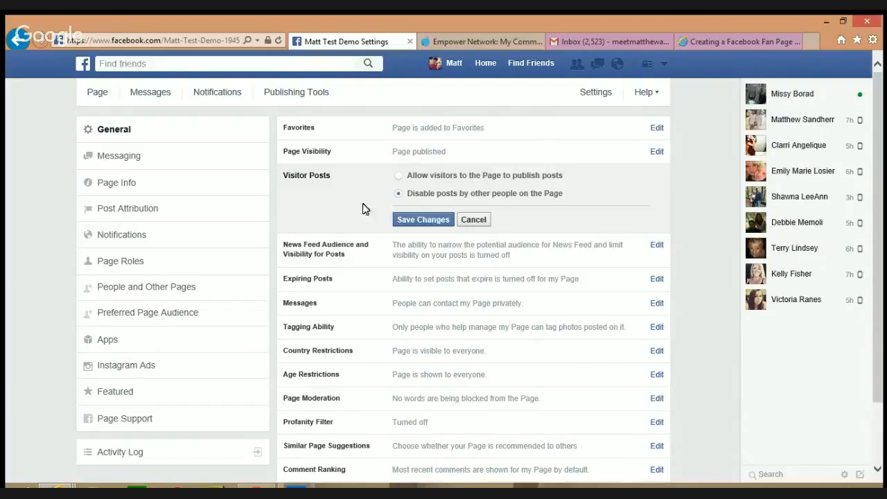
{"action": "left_click", "coordinate": [418, 221]}
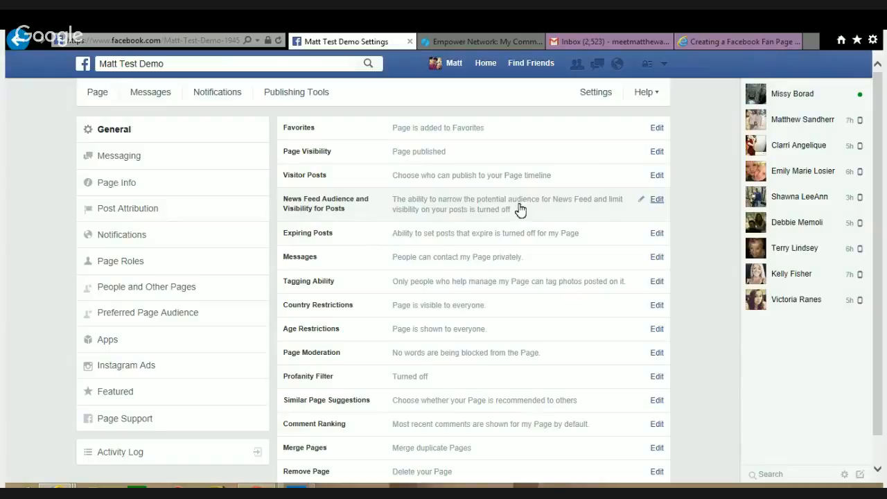
Step: Examine the News Feed audience and post visibility option, leave it without saving, and look over the remaining general settings
{"action": "left_click", "coordinate": [658, 202]}
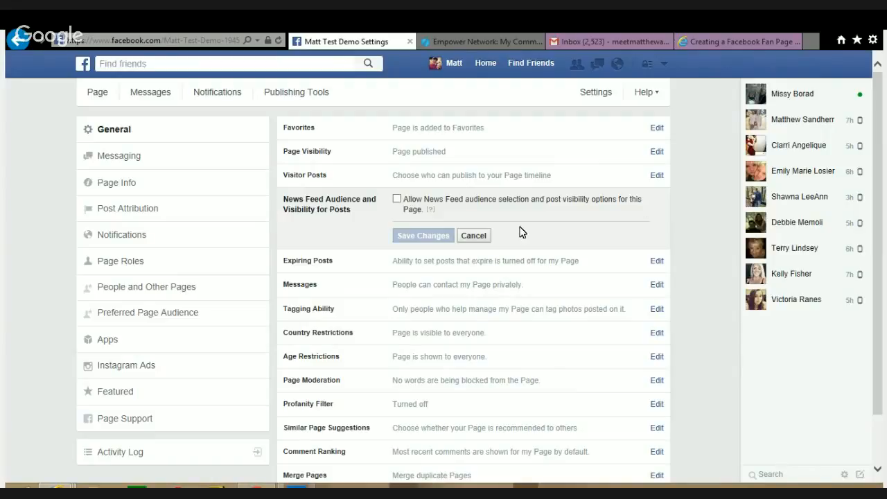
{"action": "left_click", "coordinate": [472, 237]}
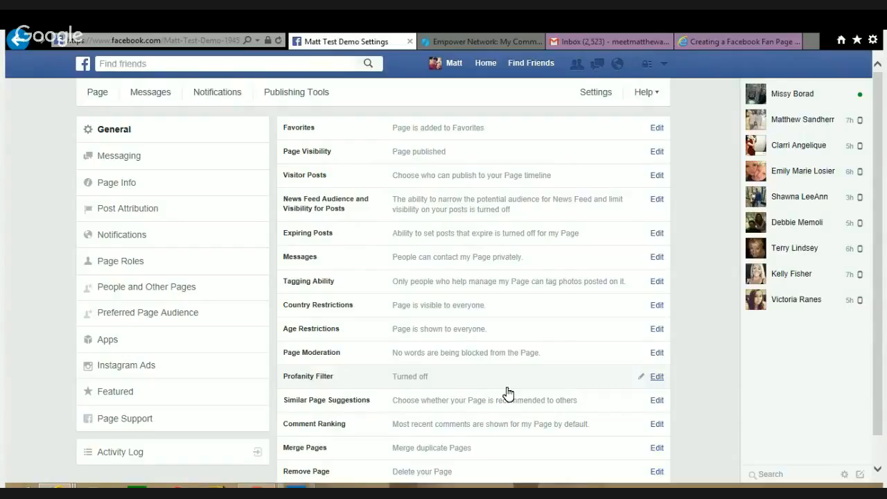
{"action": "scroll", "coordinate": [508, 394], "scroll_direction": "down", "scroll_amount": 1}
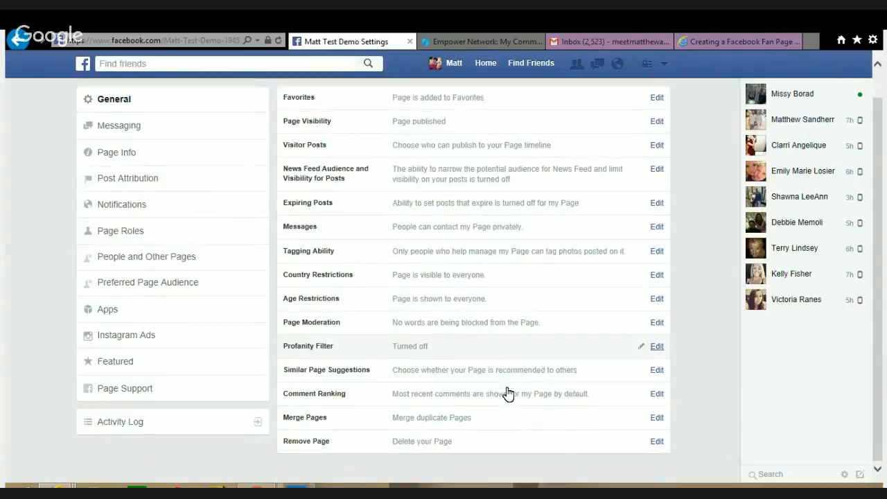
{"action": "scroll", "coordinate": [508, 394], "scroll_direction": "up", "scroll_amount": 1}
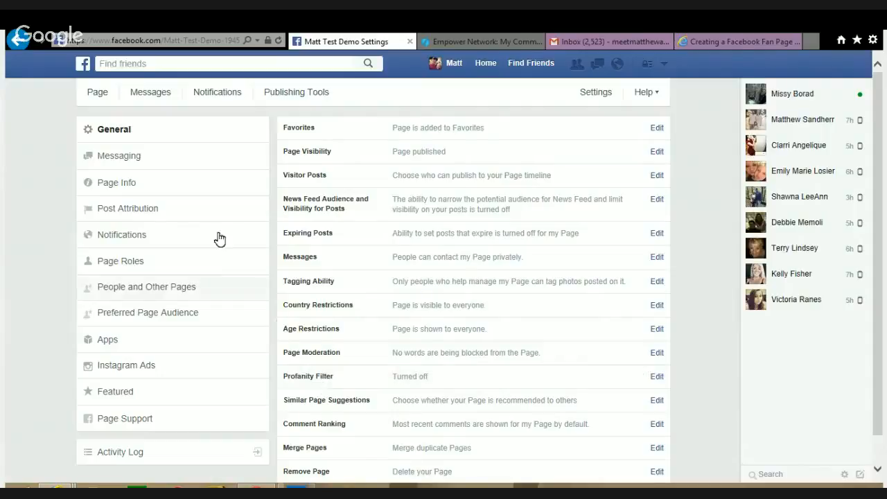
Step: Return from the settings to the new page's timeline and bring its About section into view
{"action": "left_click", "coordinate": [94, 95]}
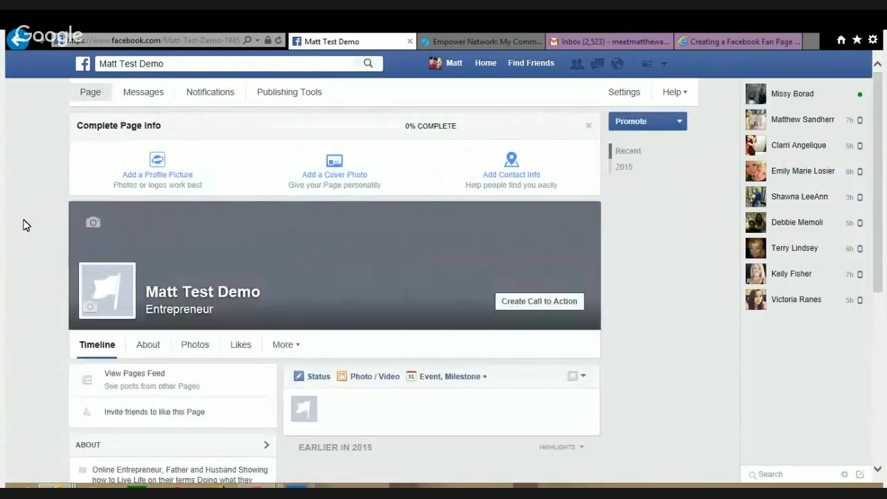
{"action": "scroll", "coordinate": [23, 225], "scroll_direction": "down", "scroll_amount": 2}
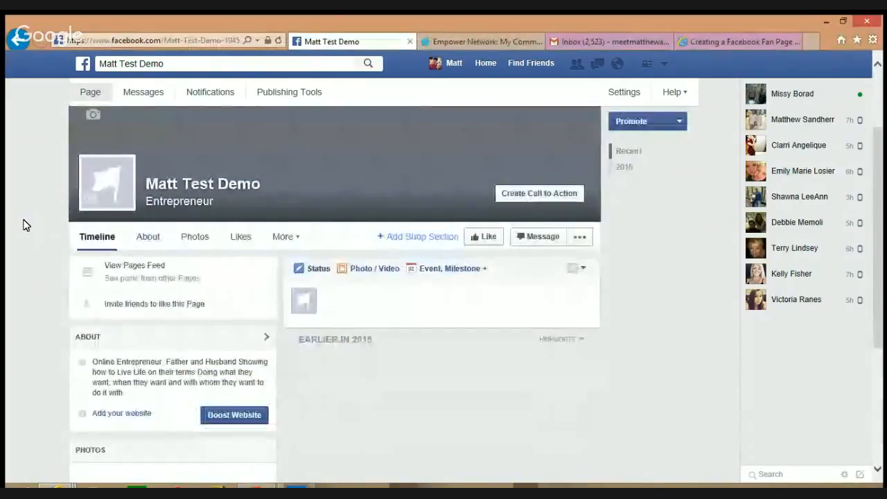